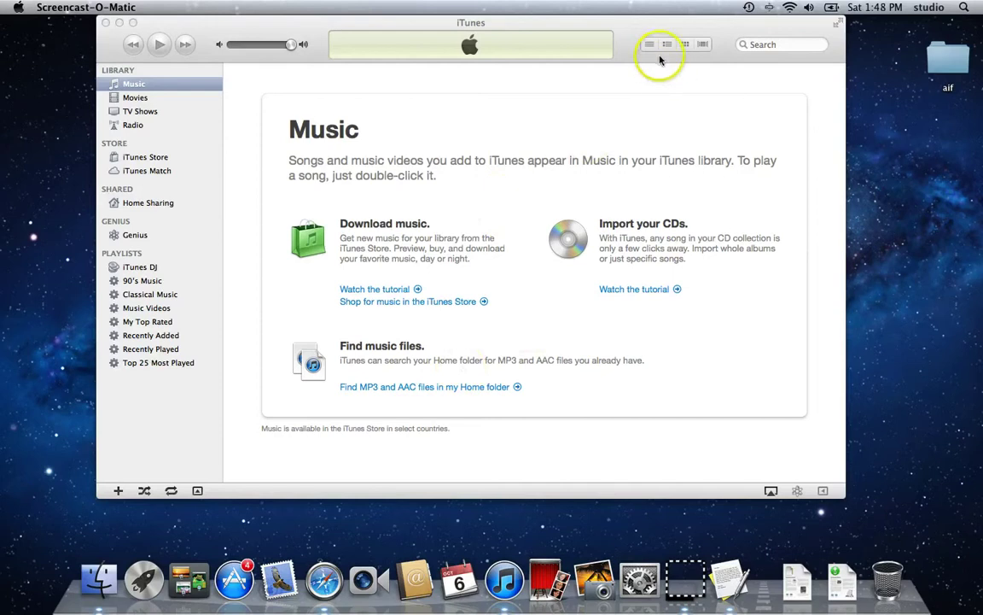
Step: In the iTunes preferences' import settings, choose the MP3 Encoder with the Higher Quality (192 kbps) setting
left_click_drag(626, 28, 624, 32)
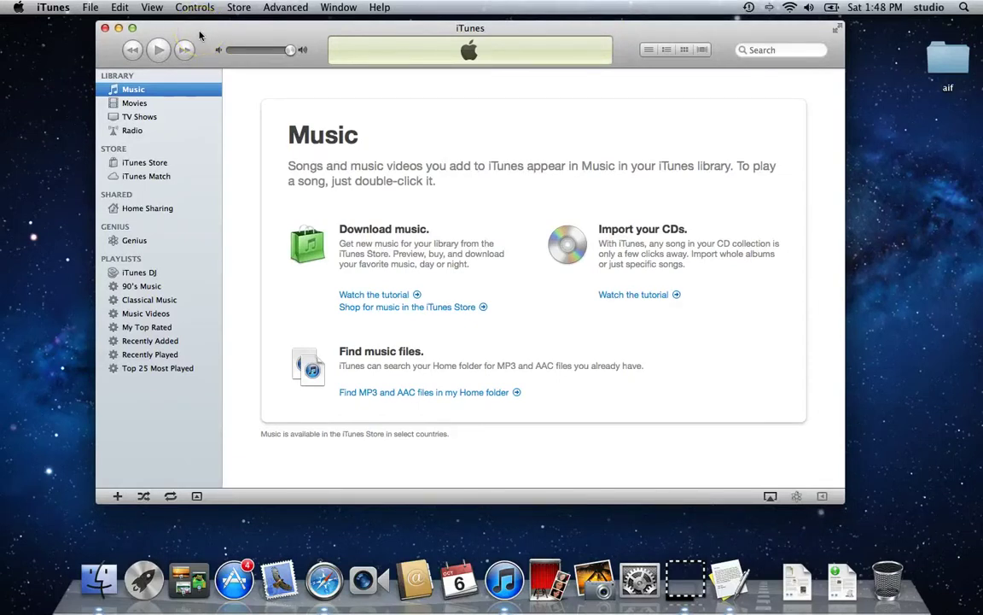
left_click(49, 10)
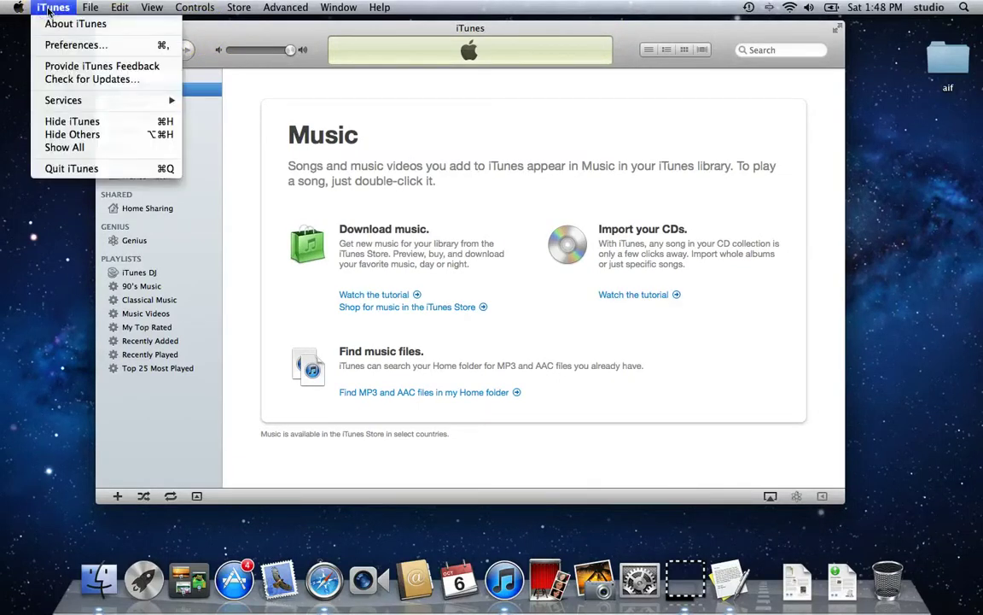
left_click(129, 51)
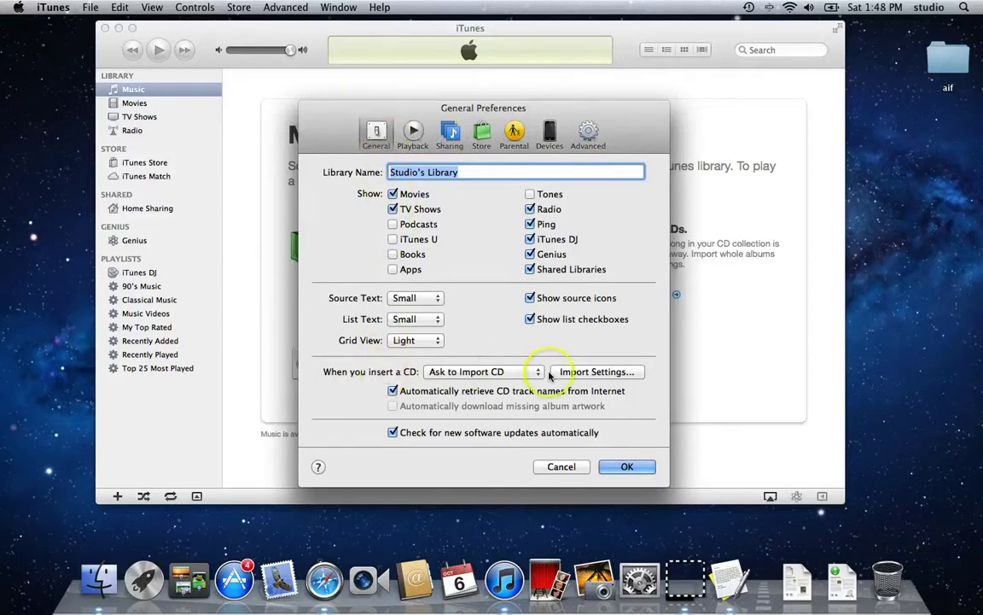
left_click(616, 375)
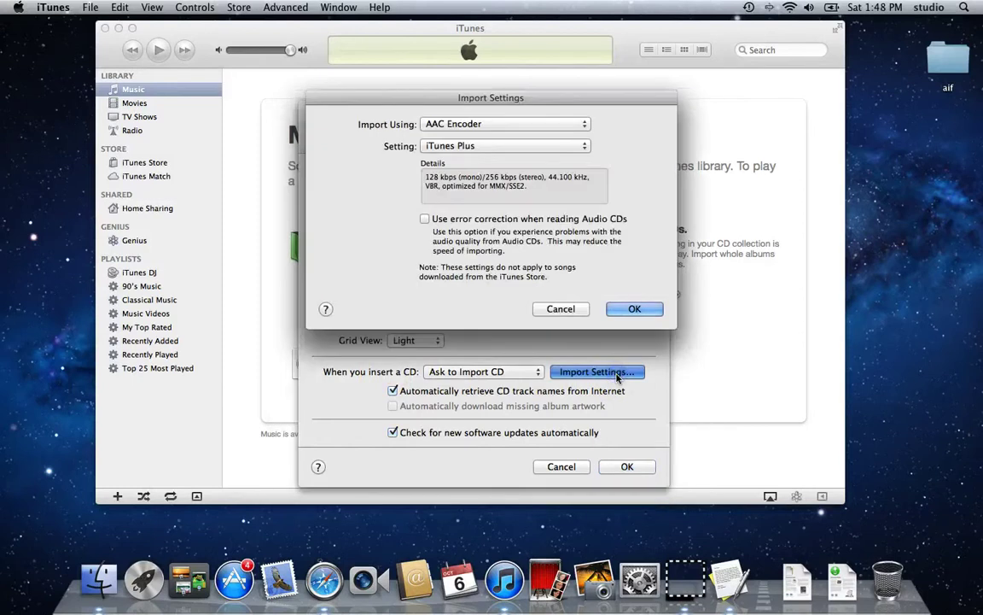
left_click(551, 129)
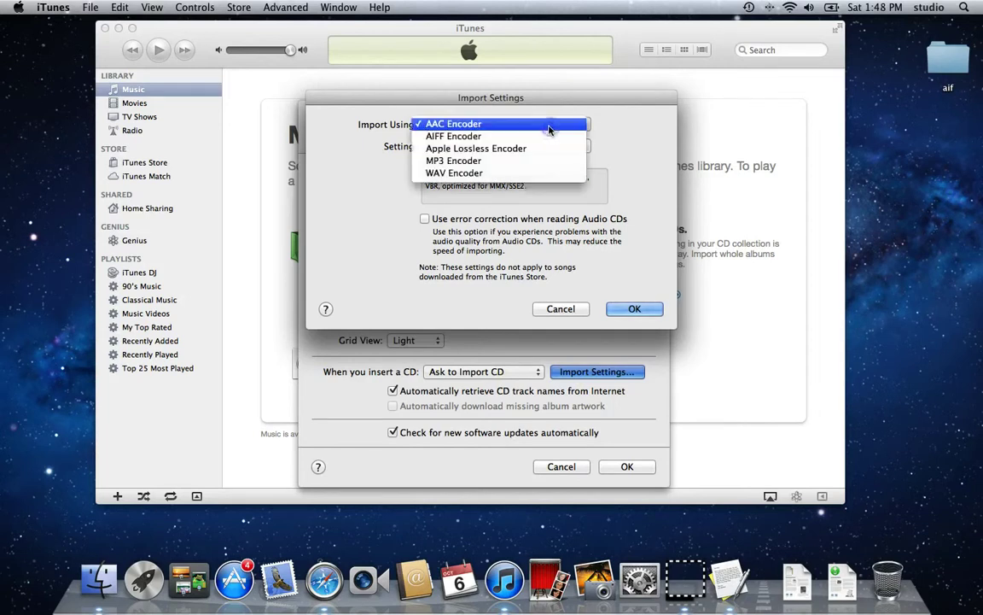
left_click(518, 161)
left_click(560, 126)
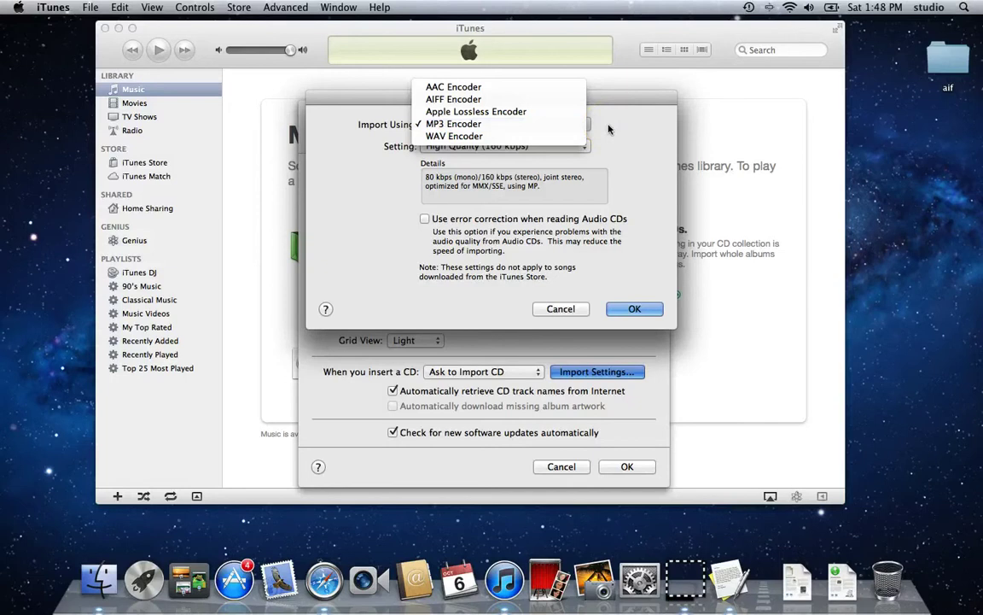
left_click(608, 129)
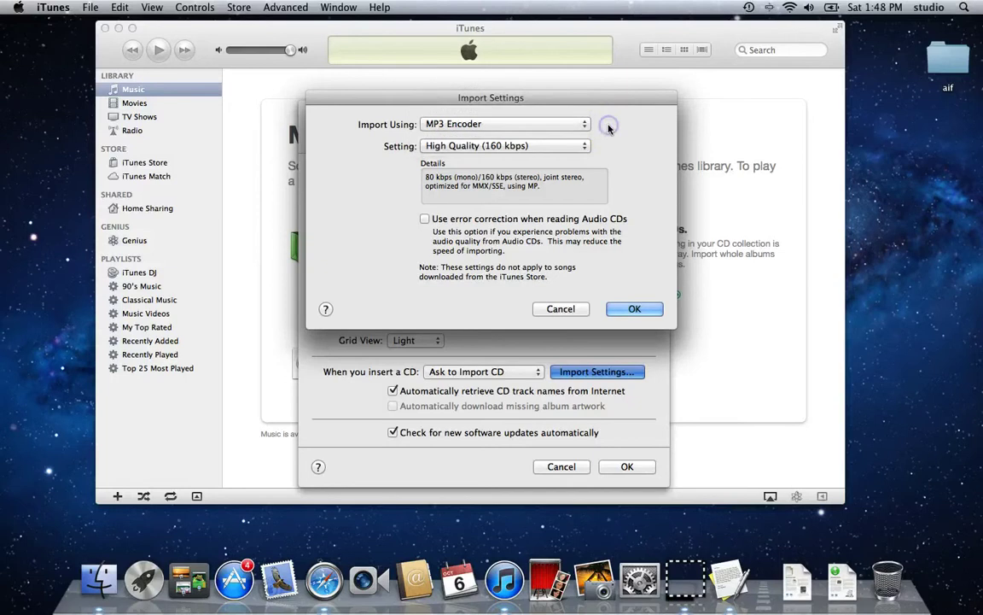
left_click(564, 148)
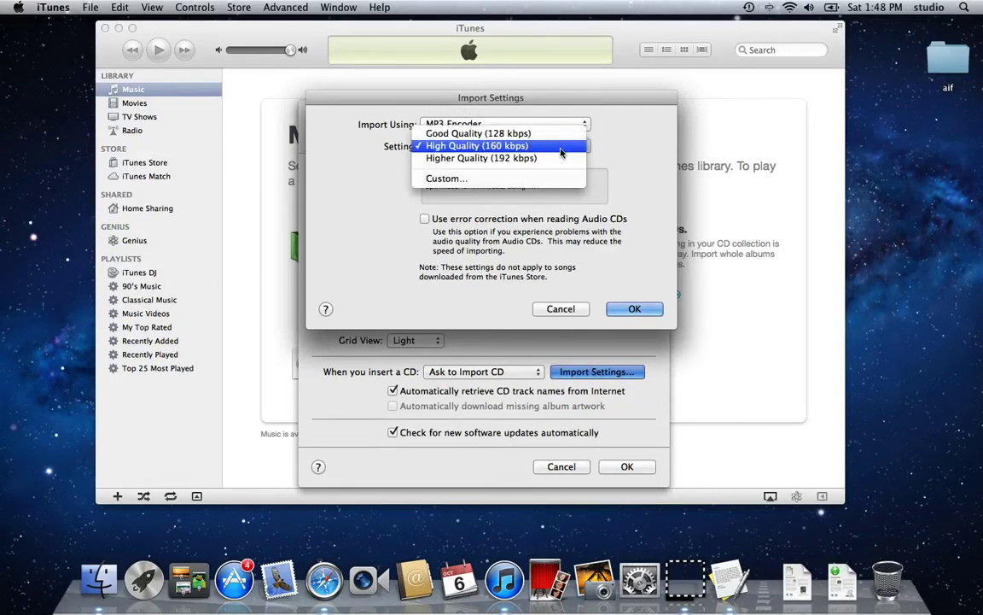
left_click(550, 160)
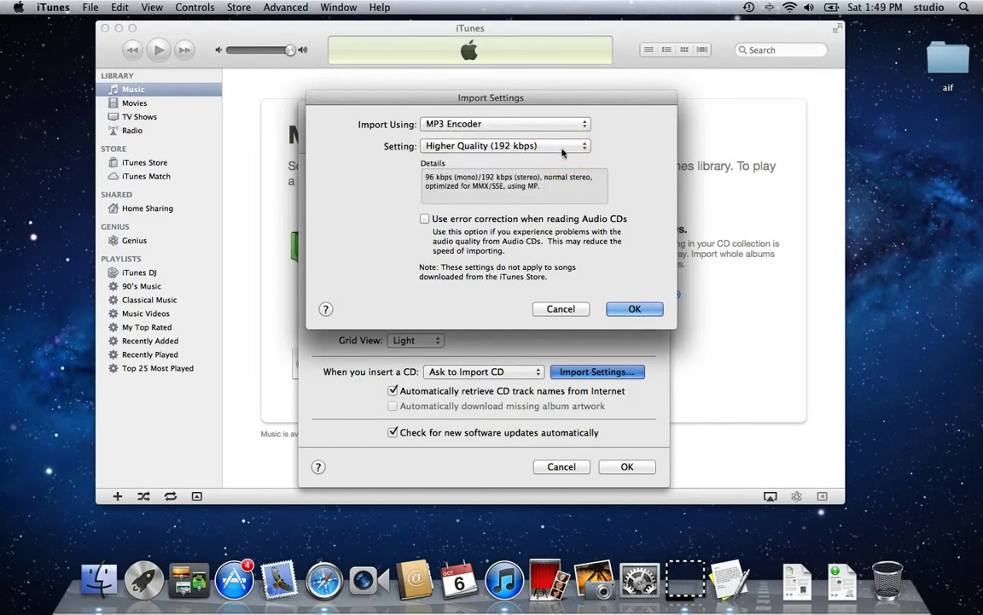
Step: Look through the stereo bit rates offered in the custom MP3 encoder settings, and cancel without changing anything
left_click(562, 150)
left_click(544, 167)
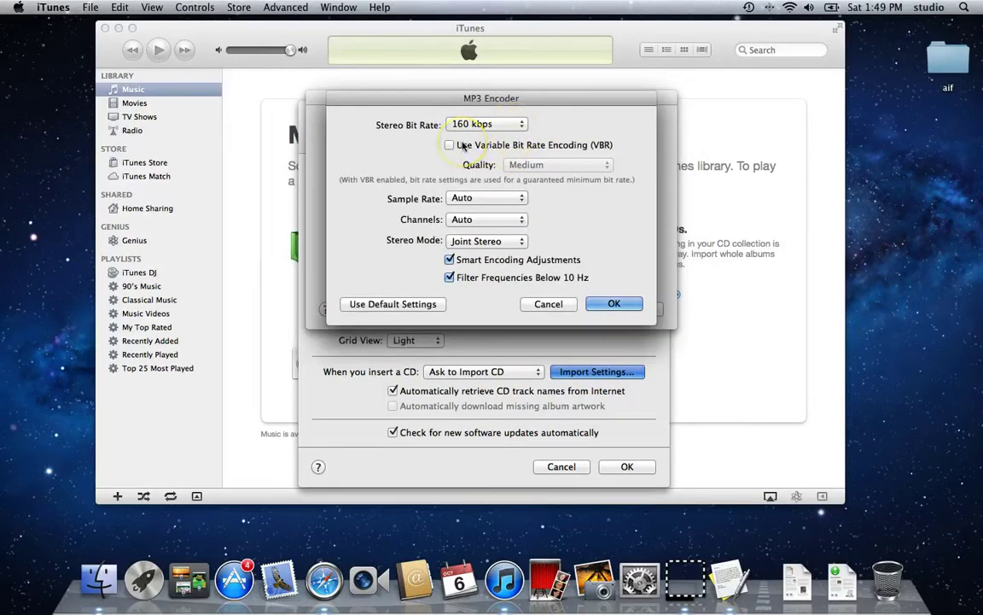
left_click(491, 126)
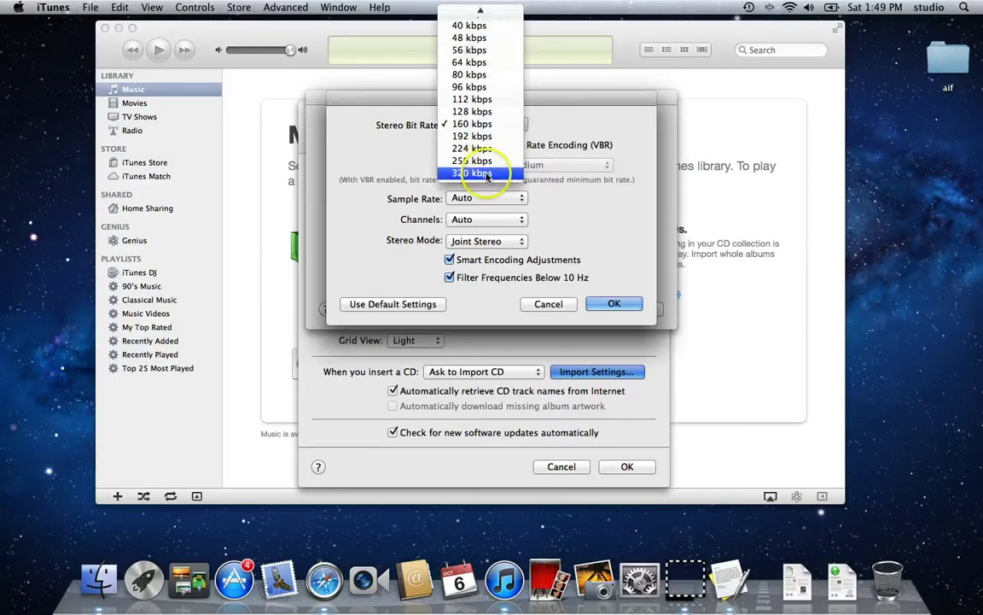
left_click(566, 128)
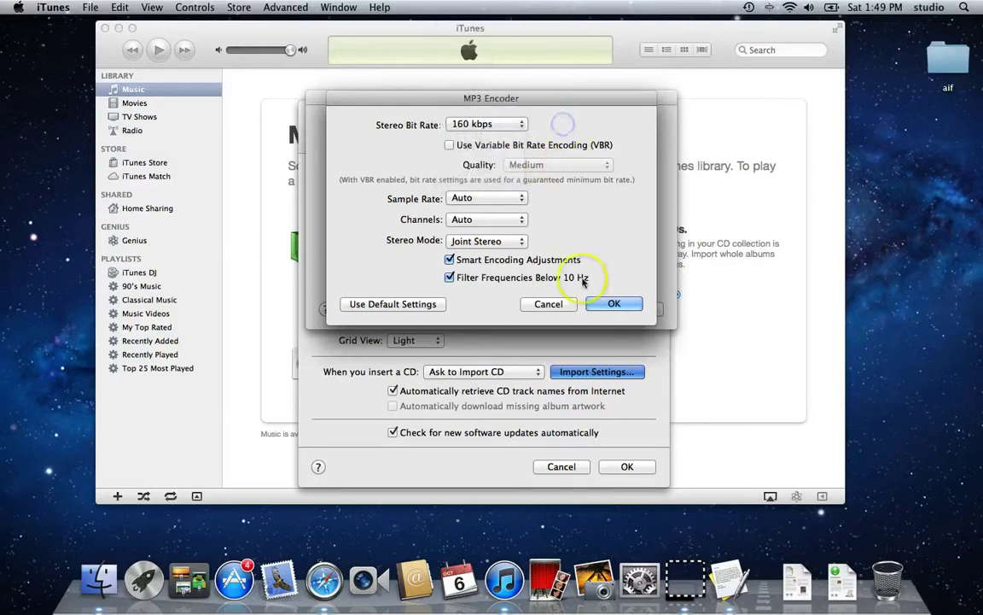
left_click(549, 304)
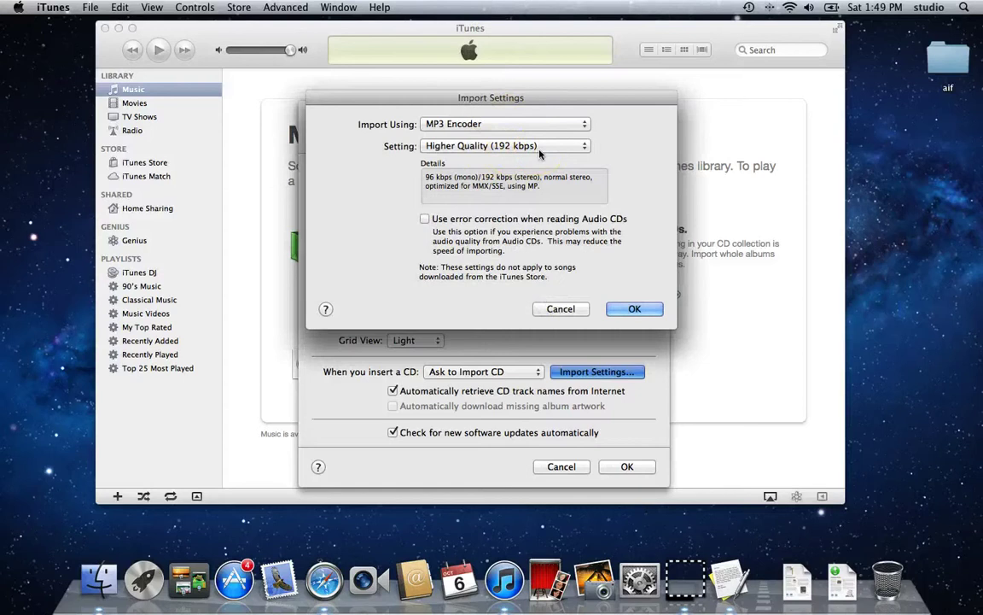
Step: Confirm the import settings and save the preferences
left_click(642, 310)
left_click(632, 468)
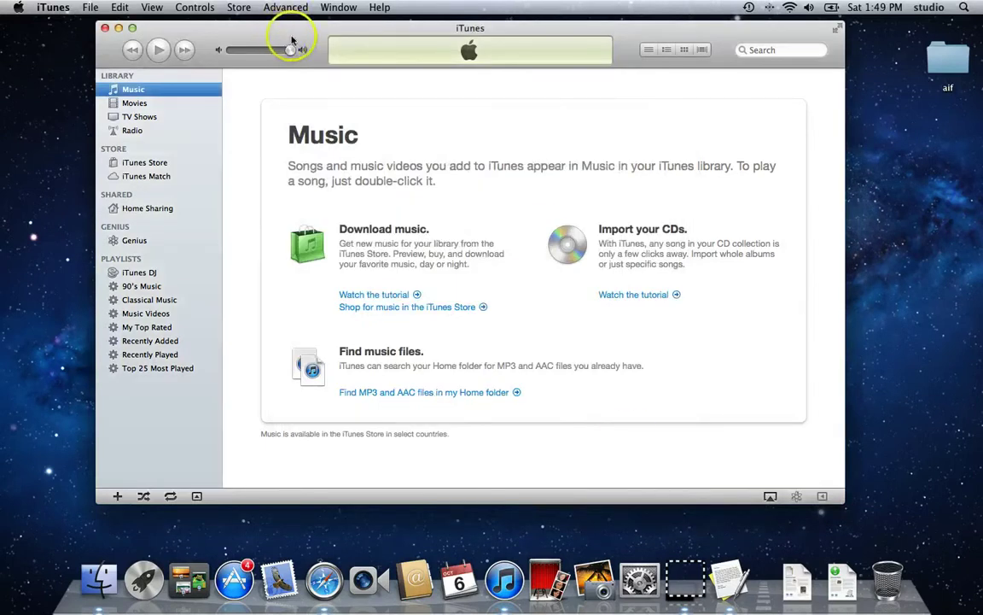
Step: Open the aif folder on the desktop and add all of its AIFF files to the iTunes music library
left_click(948, 58)
double_click(948, 59)
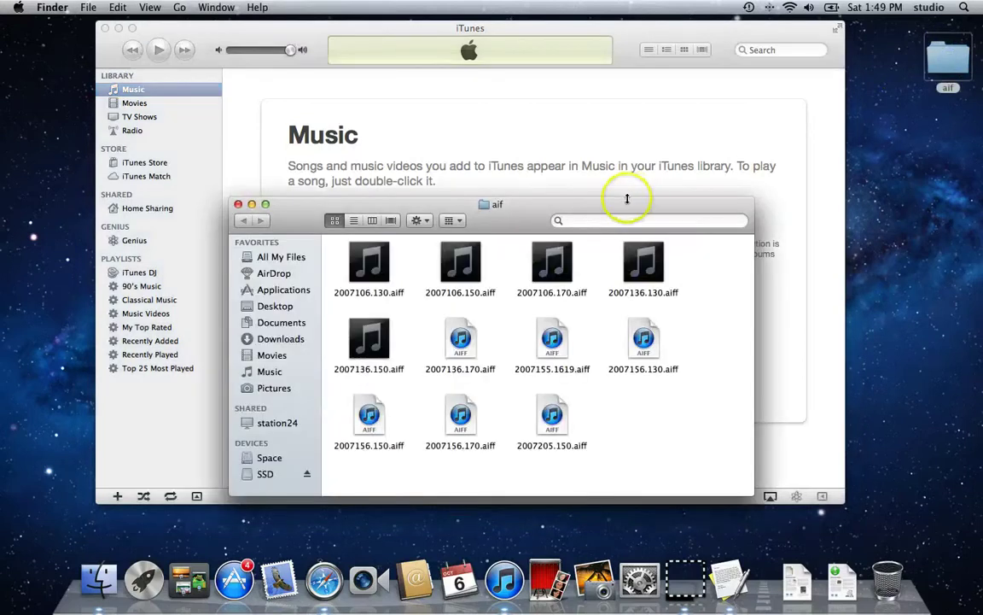
left_click_drag(627, 193, 822, 146)
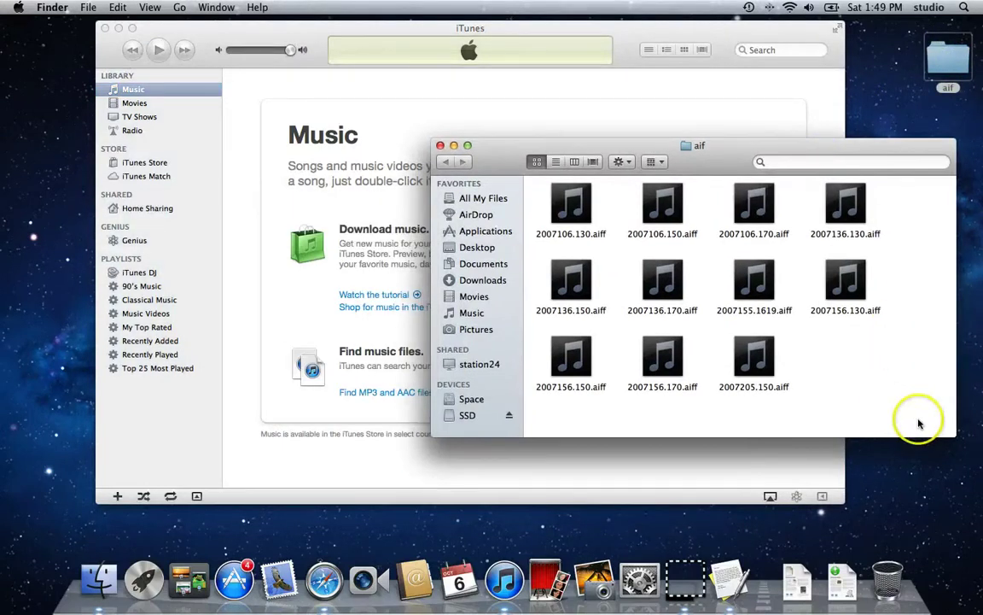
left_click_drag(919, 418, 576, 198)
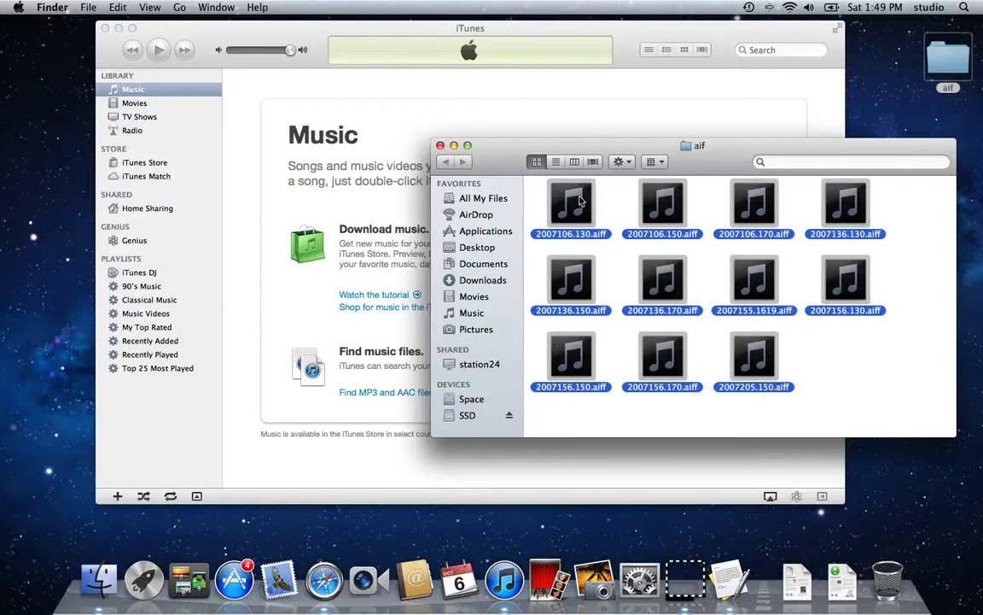
left_click_drag(577, 197, 265, 88)
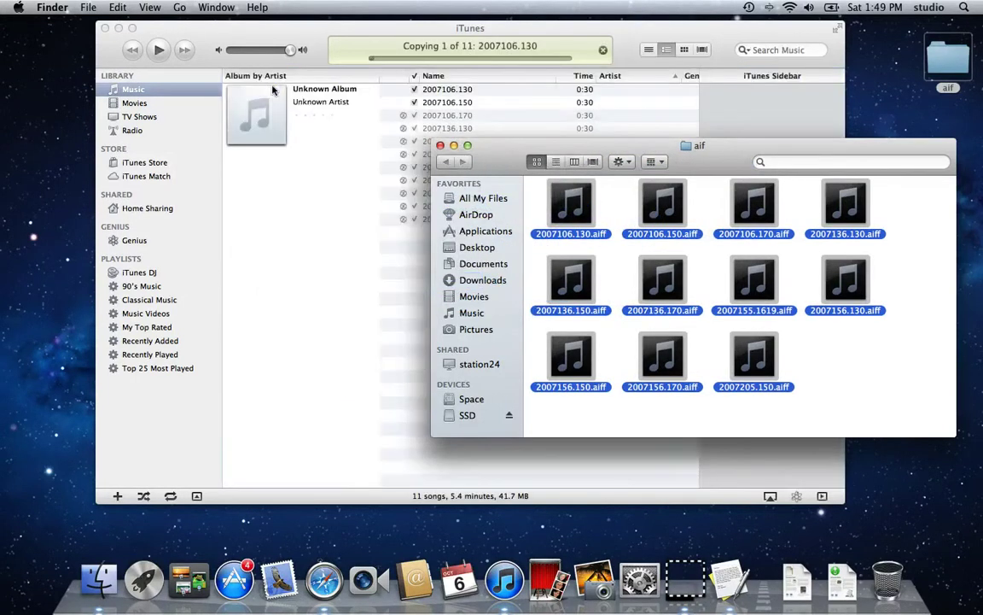
Step: Select all the imported songs in the iTunes music library and create MP3 versions of them
left_click(315, 57)
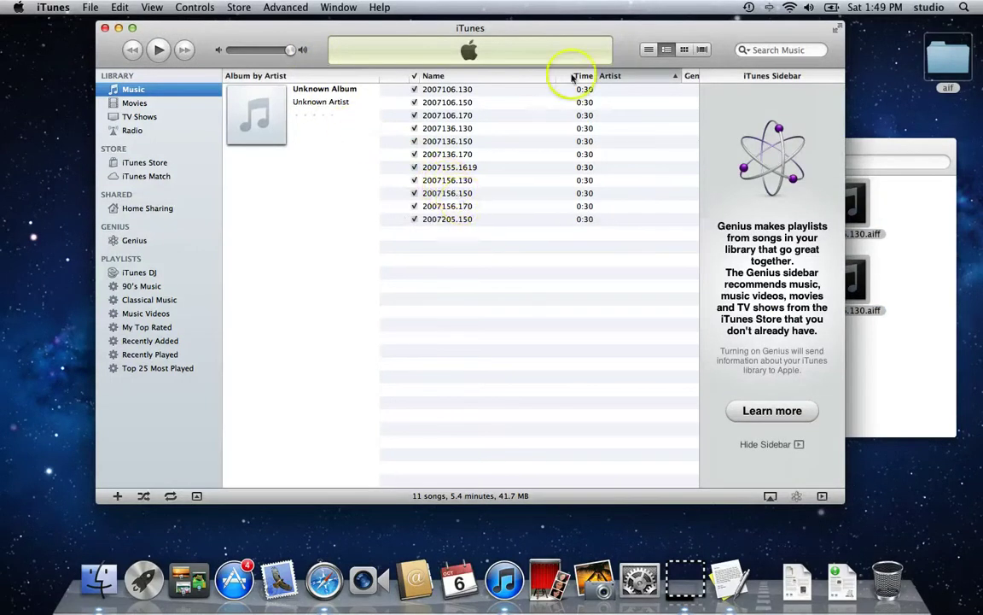
left_click_drag(636, 36, 574, 34)
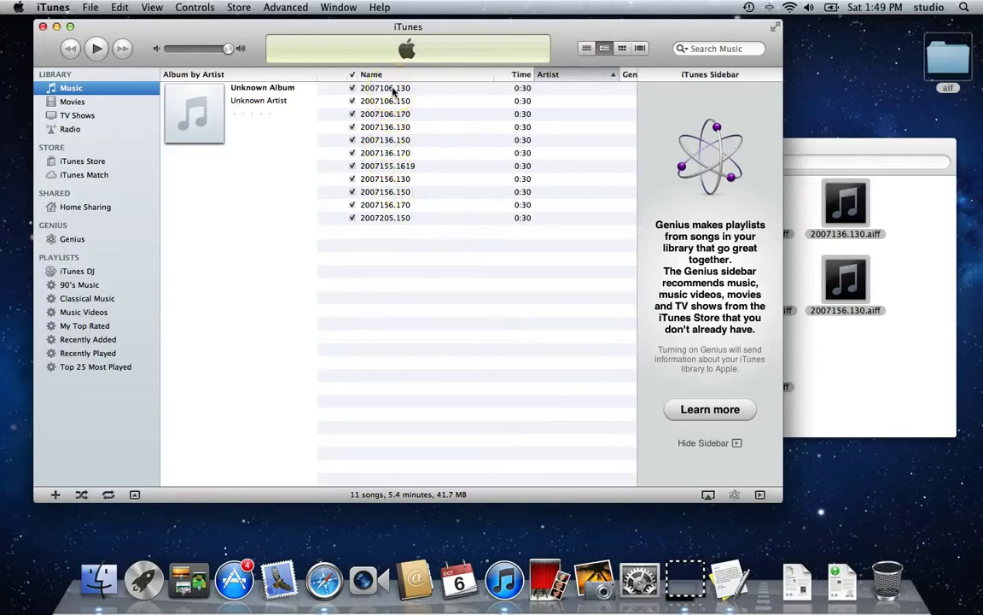
left_click(393, 90)
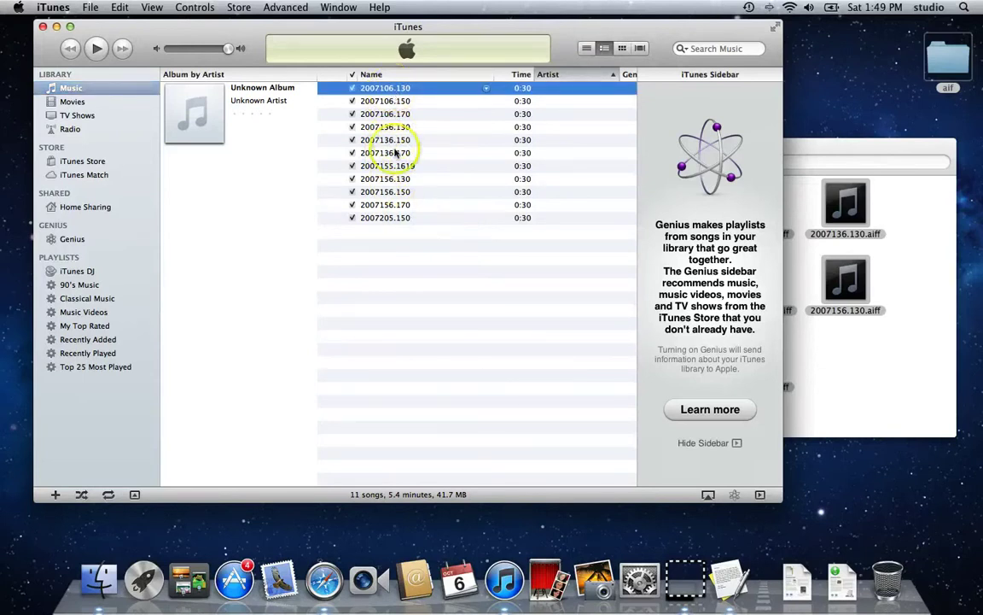
left_click(395, 219, "shift")
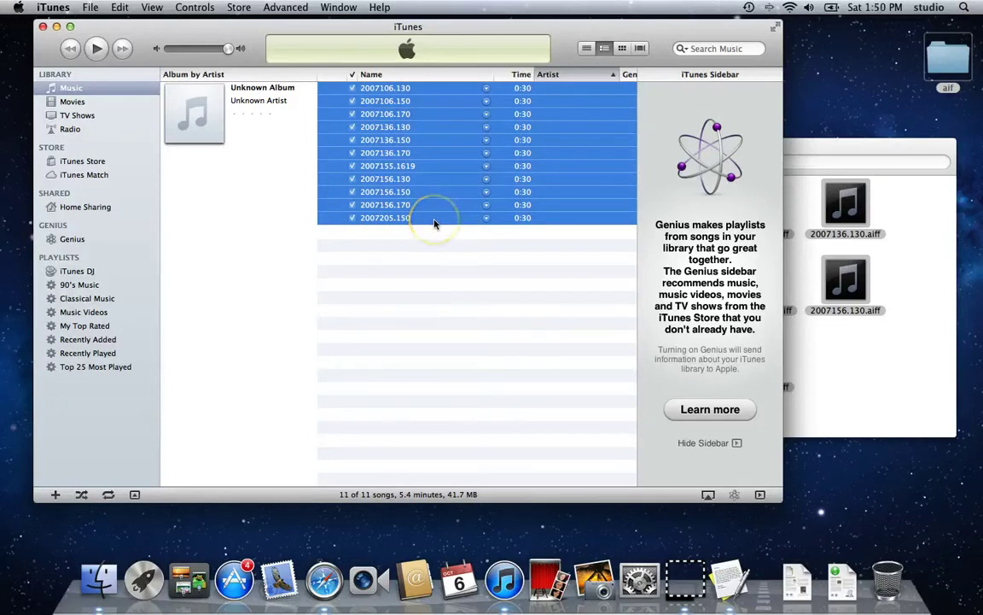
right_click(435, 222)
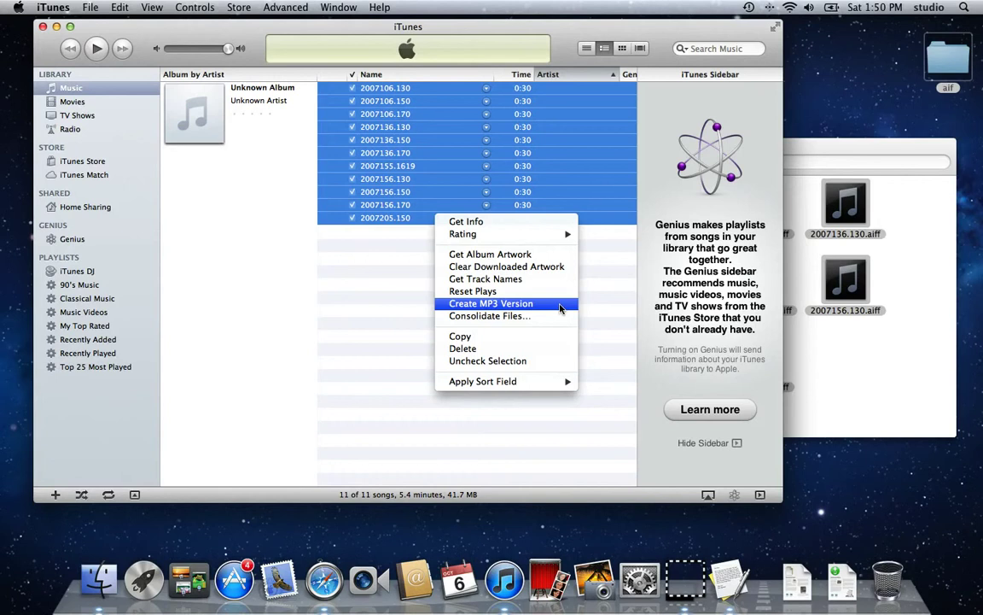
left_click(561, 305)
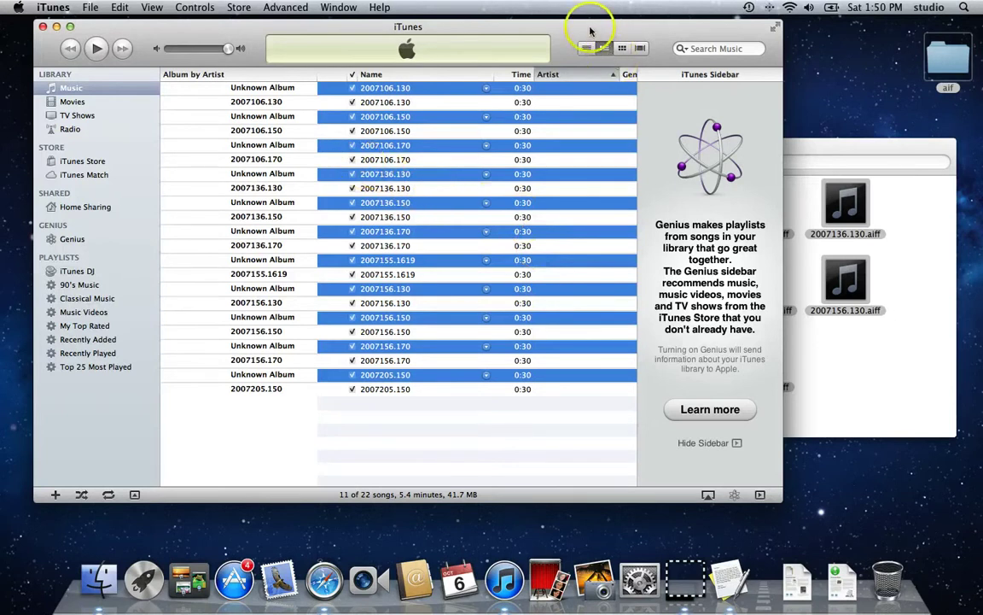
Step: Switch to the Finder window showing the aif folder and open the Music folder in it
left_click_drag(588, 27, 582, 22)
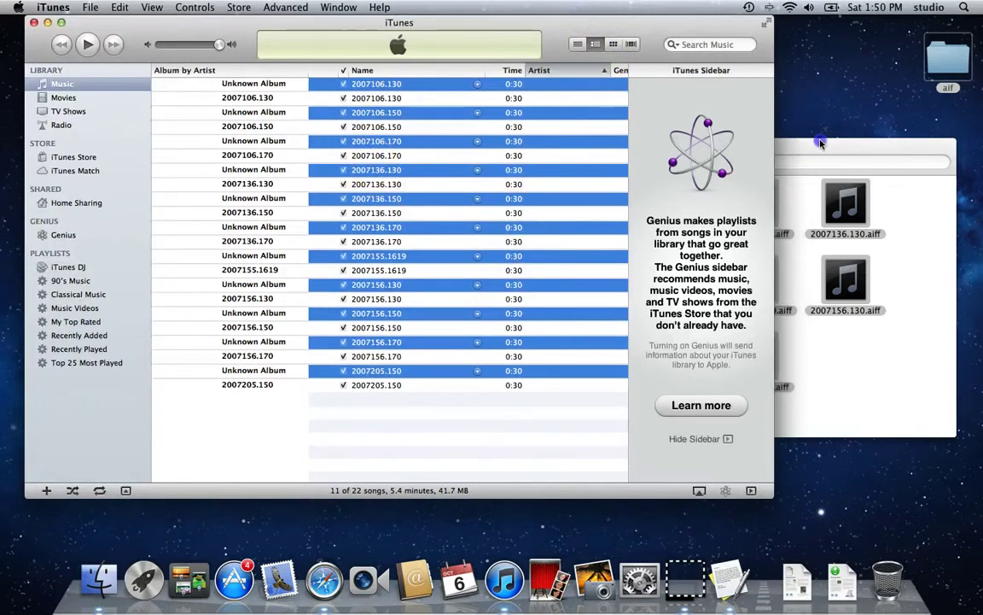
left_click(785, 149)
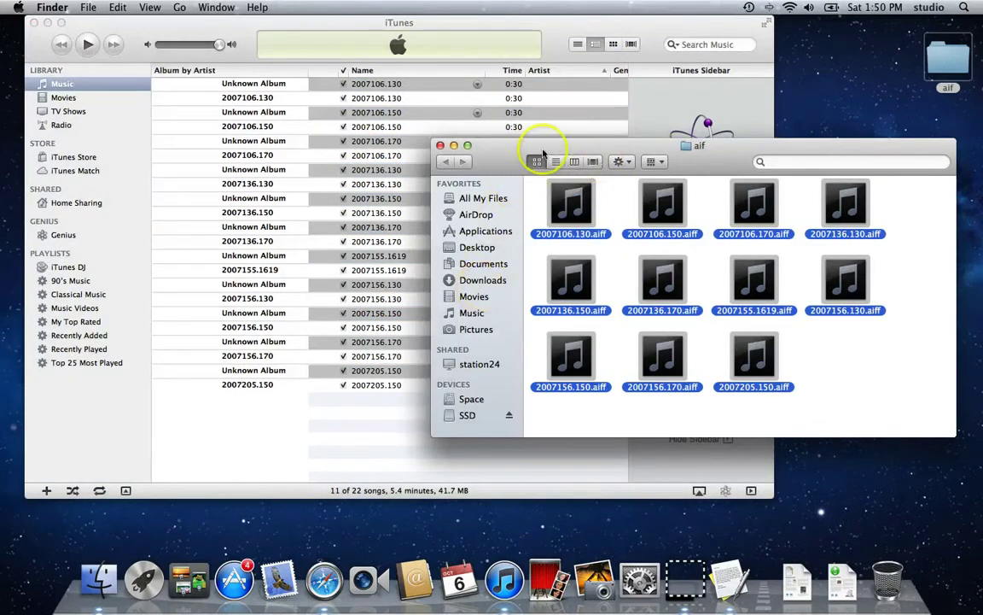
left_click_drag(501, 146, 461, 113)
left_click(773, 263)
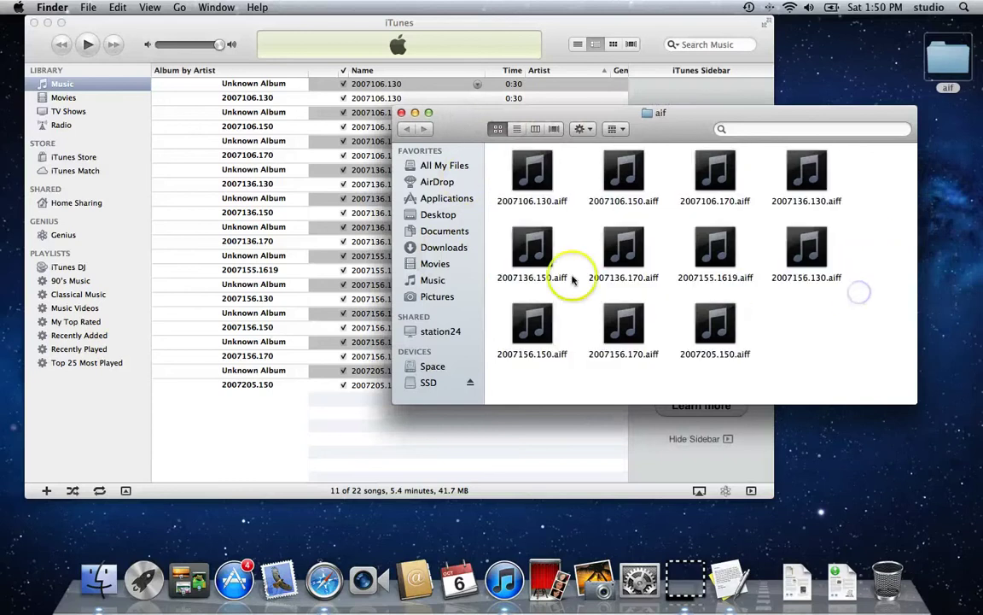
left_click(435, 280)
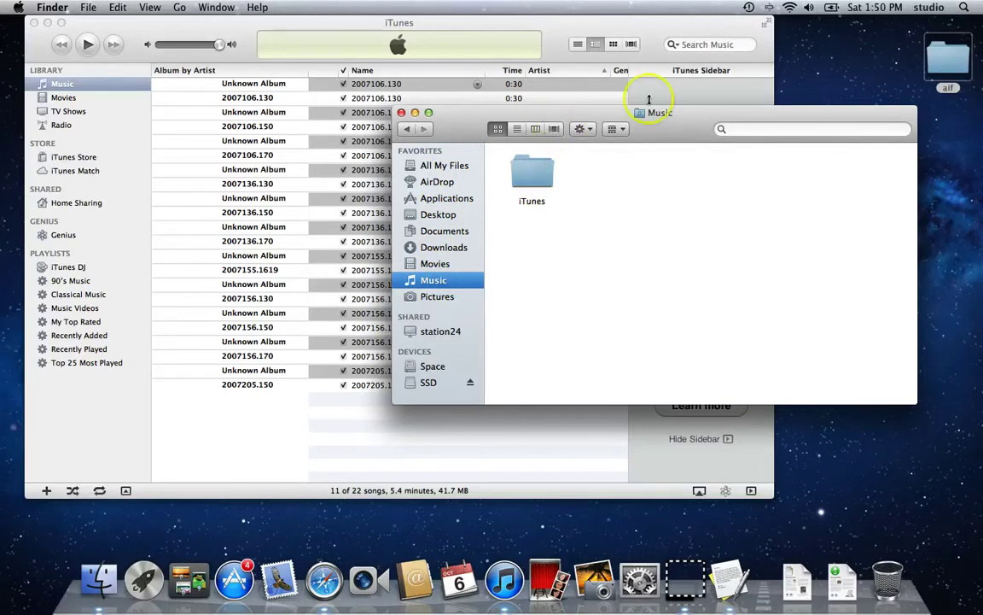
Step: Return to iTunes and reveal the MP3 copy of song 2007156.150 in Finder
left_click(640, 73)
left_click(401, 416)
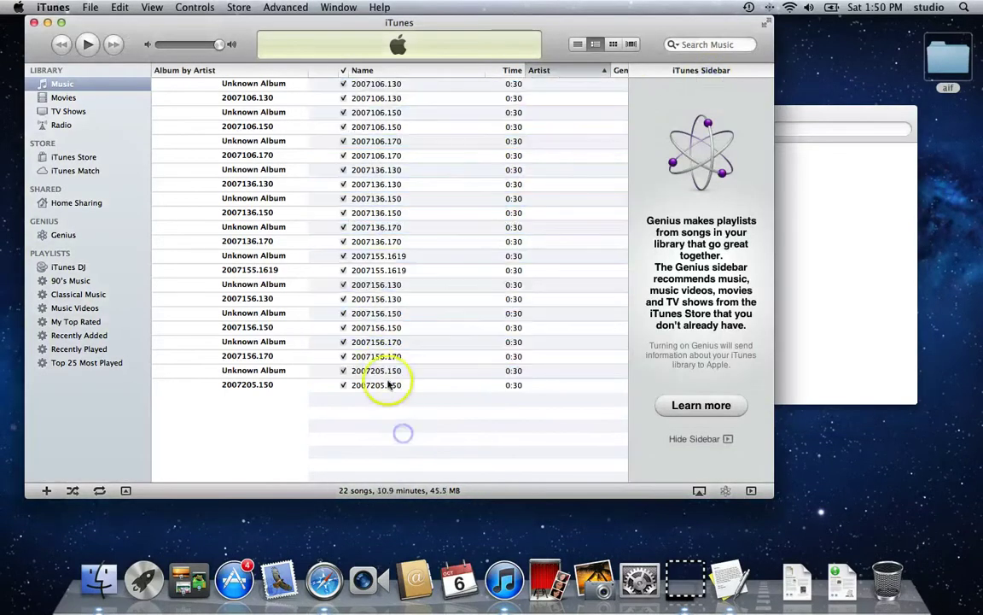
left_click(402, 331)
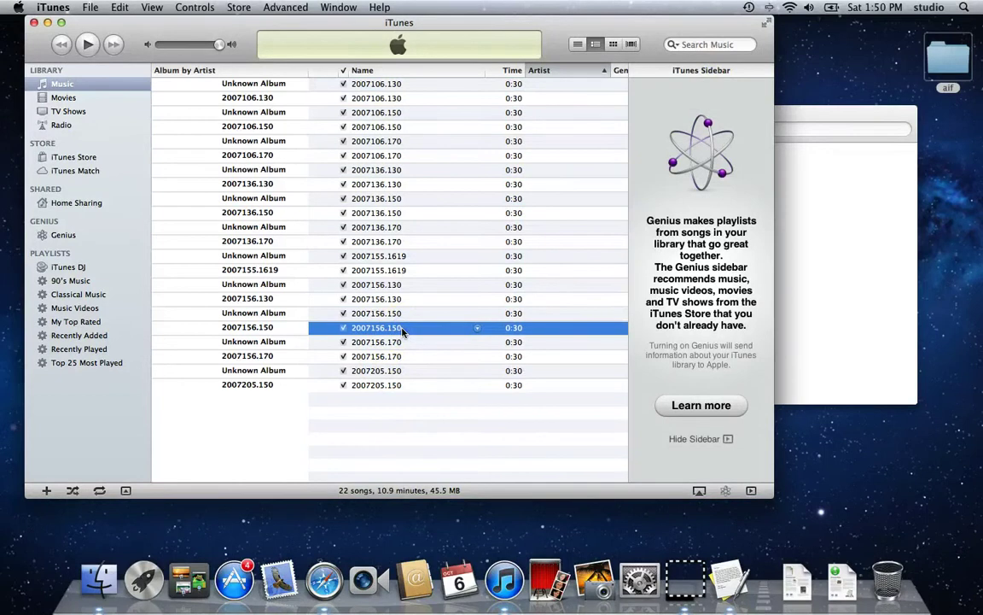
right_click(403, 332)
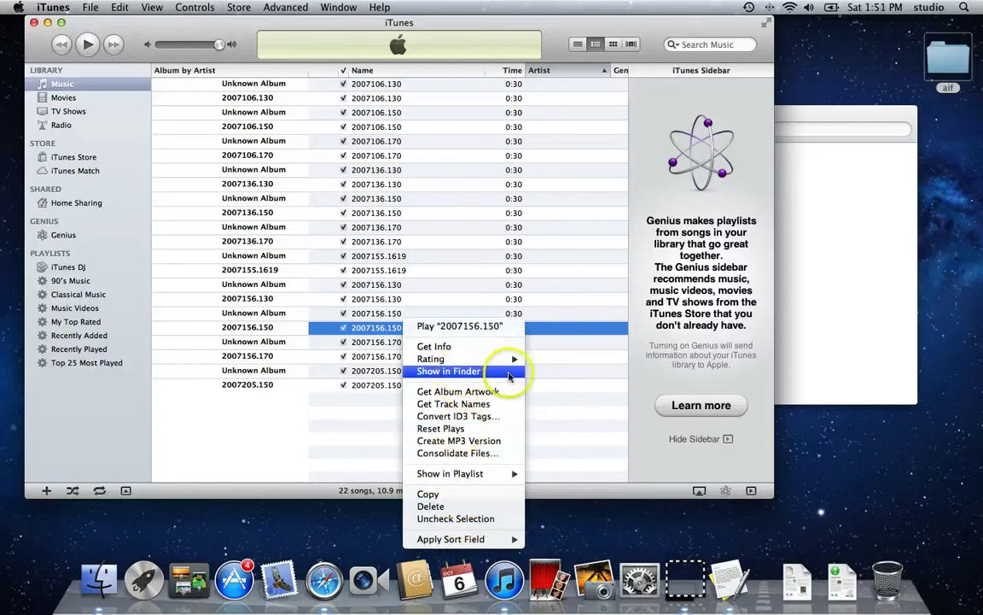
left_click(510, 375)
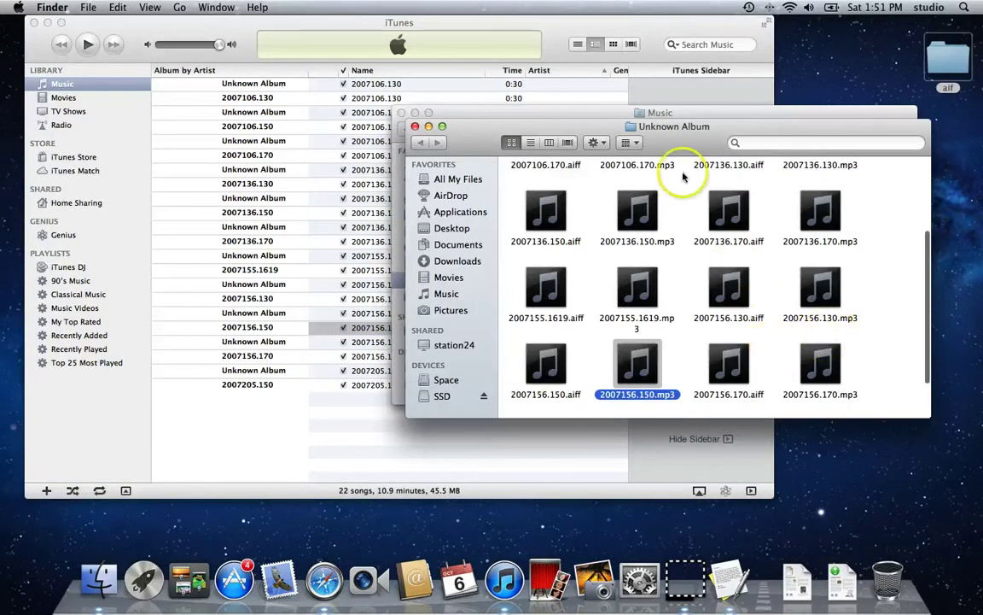
Step: Switch to the Music Finder window and browse through iTunes, iTunes Media and Music down to the Unknown Album folder
left_click(722, 111)
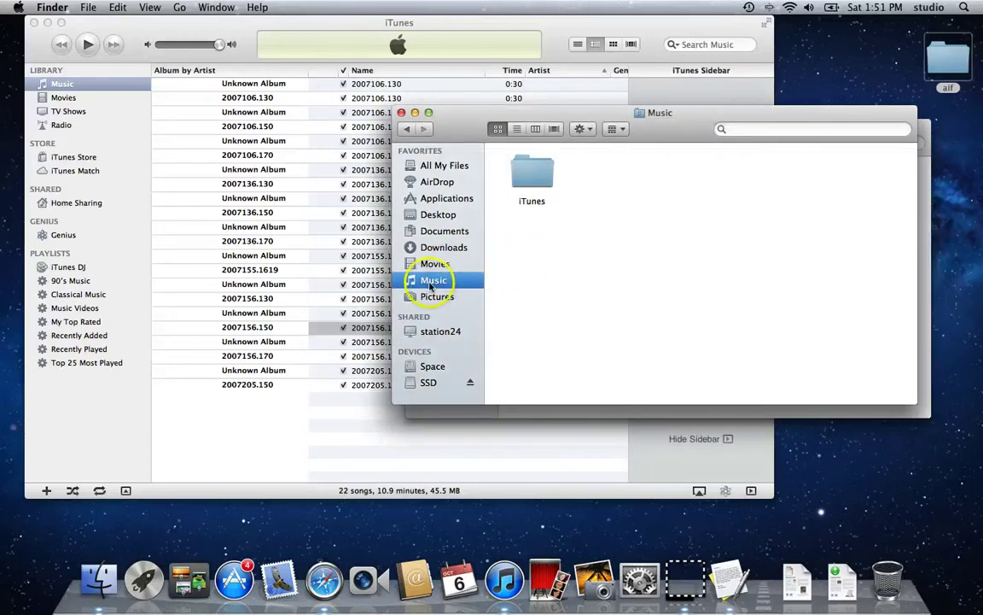
left_click(533, 175)
double_click(531, 180)
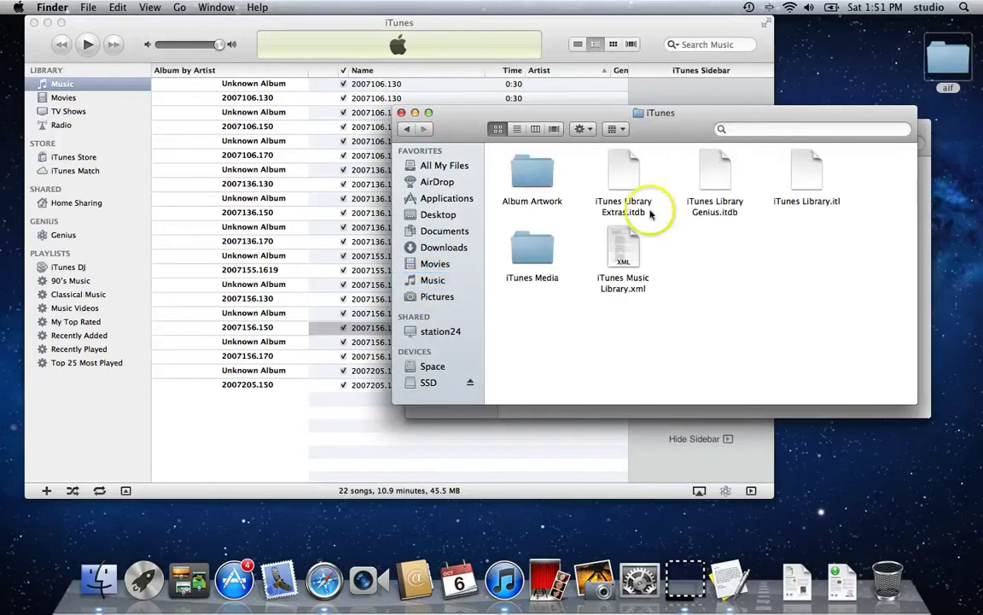
double_click(531, 226)
double_click(622, 173)
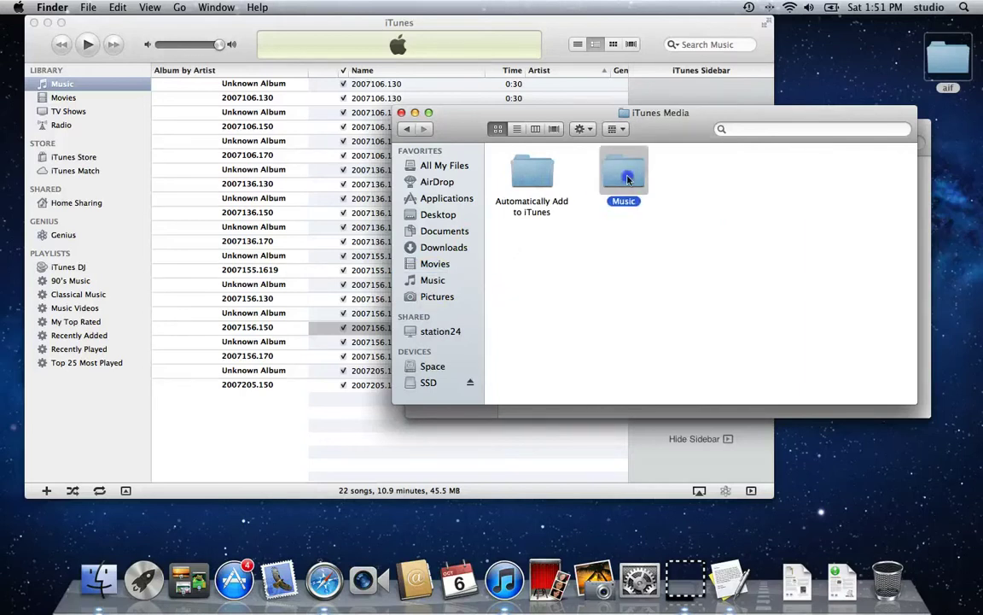
double_click(534, 175)
double_click(546, 178)
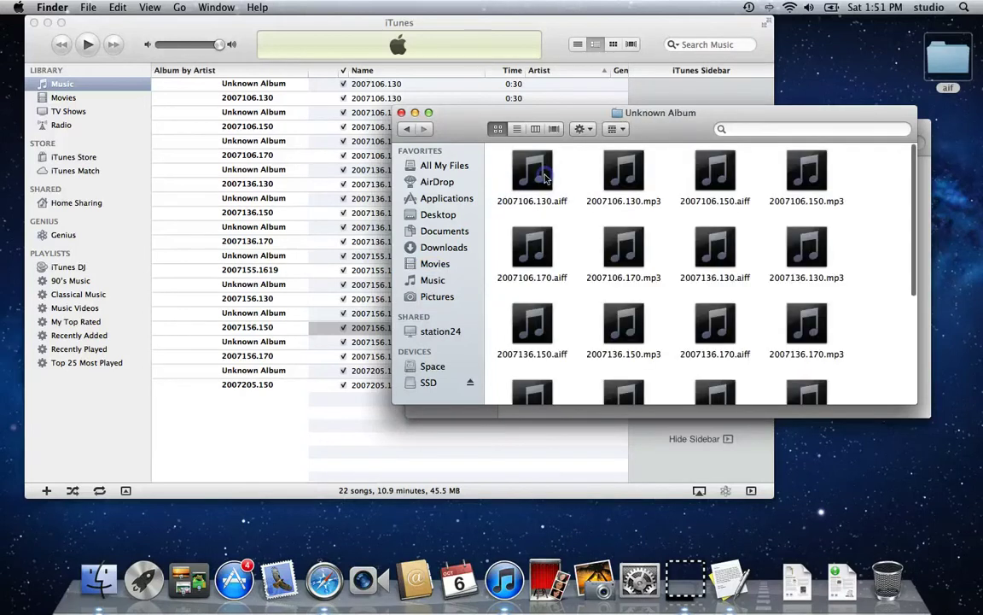
left_click(546, 177)
left_click(581, 173)
Step: Display the Unknown Album folder as a list in an enlarged window, with the files sorted by kind
left_click_drag(461, 130, 420, 109)
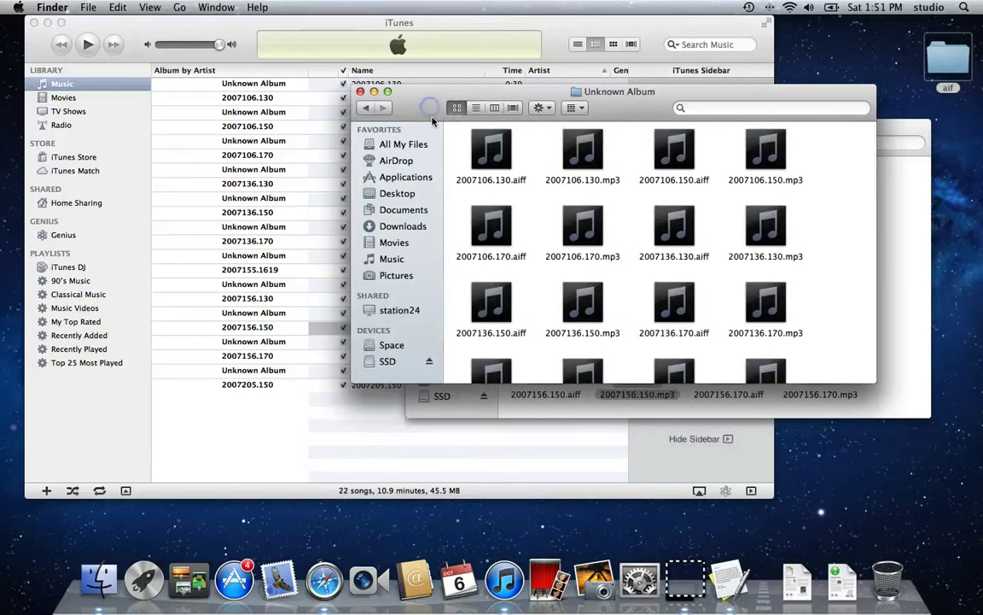
mouse_move(766, 160)
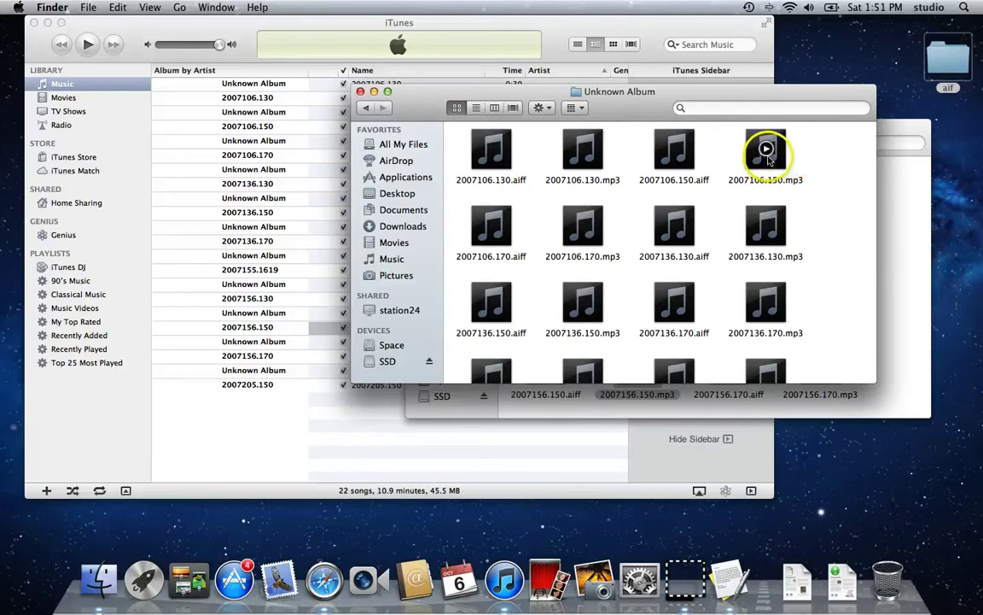
left_click(766, 150)
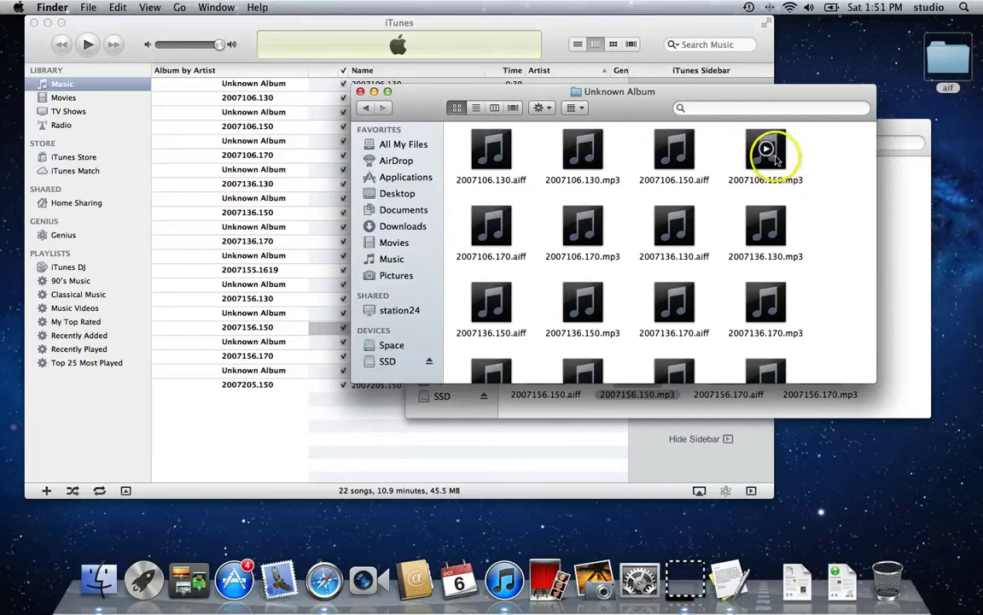
left_click(475, 108)
left_click_drag(510, 92, 326, 63)
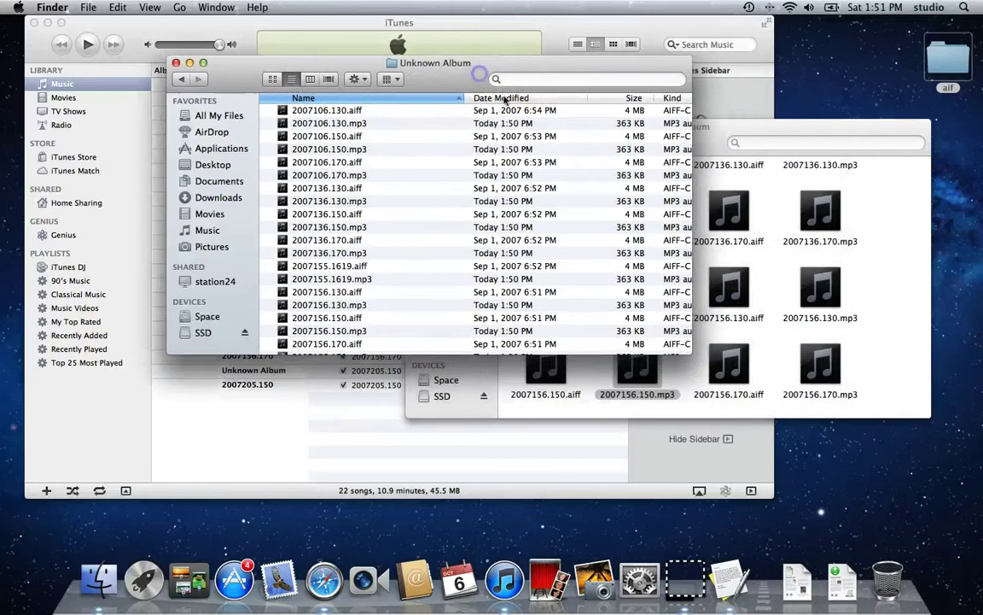
left_click_drag(691, 351, 817, 500)
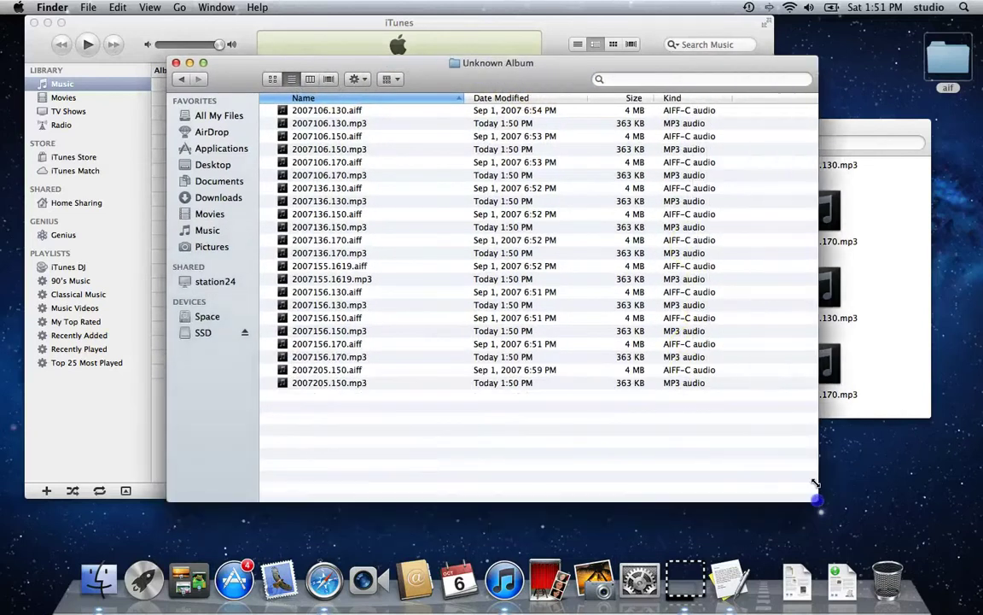
left_click(688, 99)
Step: Select the group of MP3 files and switch the selection to the group of AIFF files in the list
left_click(362, 254)
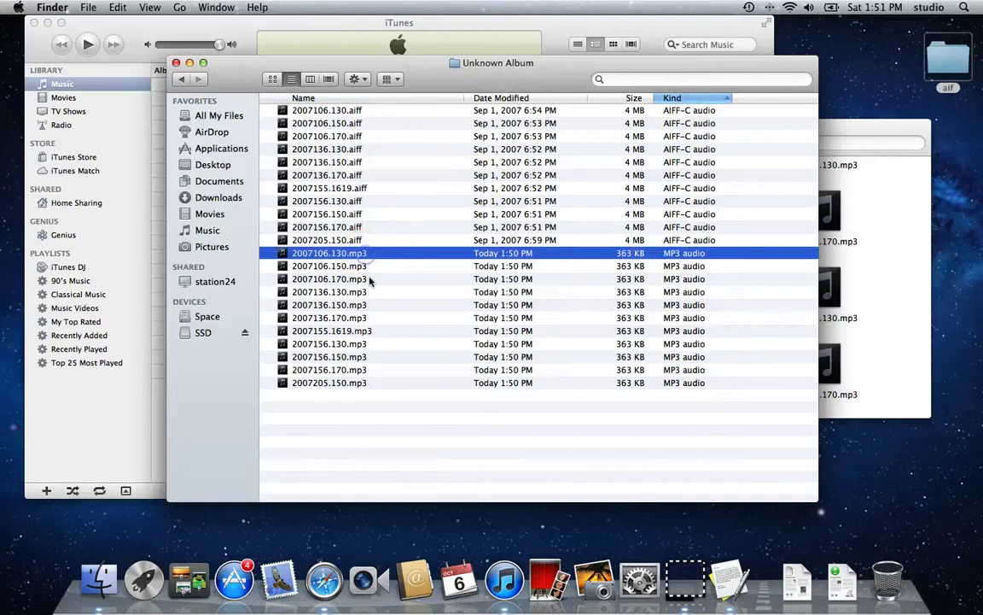
left_click(362, 382, "shift")
left_click_drag(363, 281, 363, 243)
left_click(363, 241)
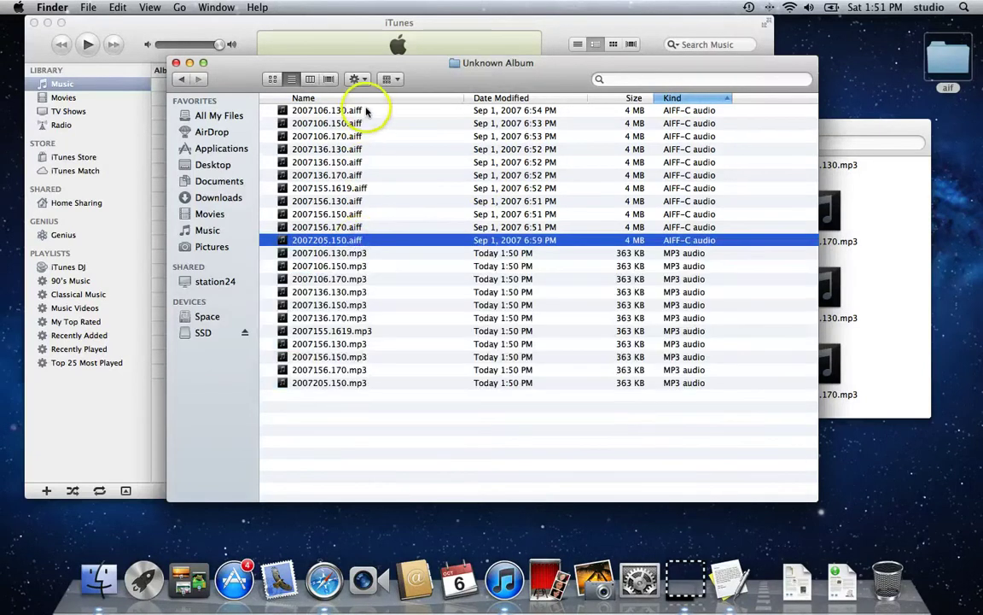
left_click(329, 110, "shift")
Step: Select all the MP3 files in the list, from 2007106.130.mp3 through 2007205.150.mp3
left_click(373, 254)
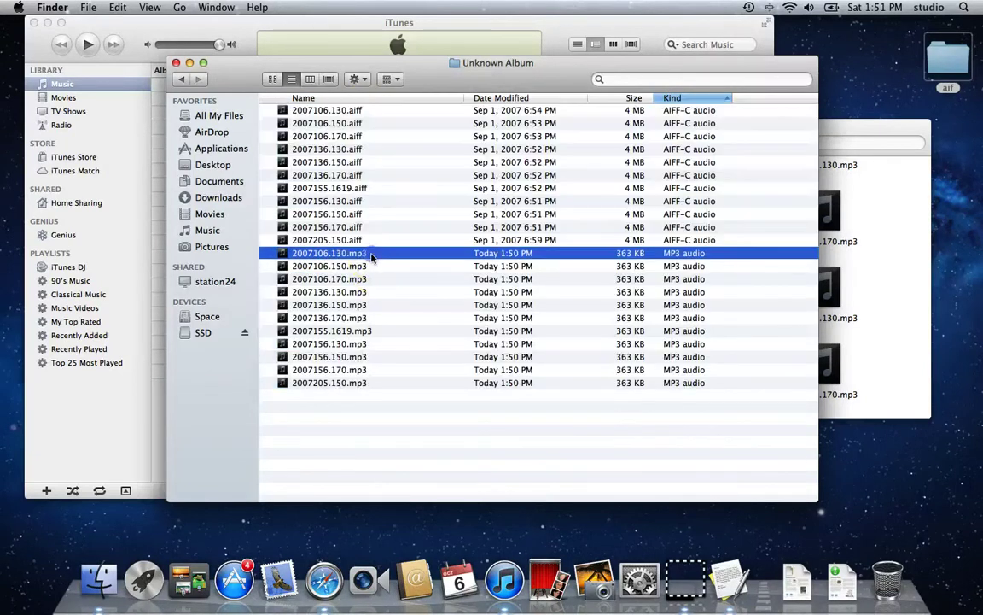
left_click(357, 384, "shift")
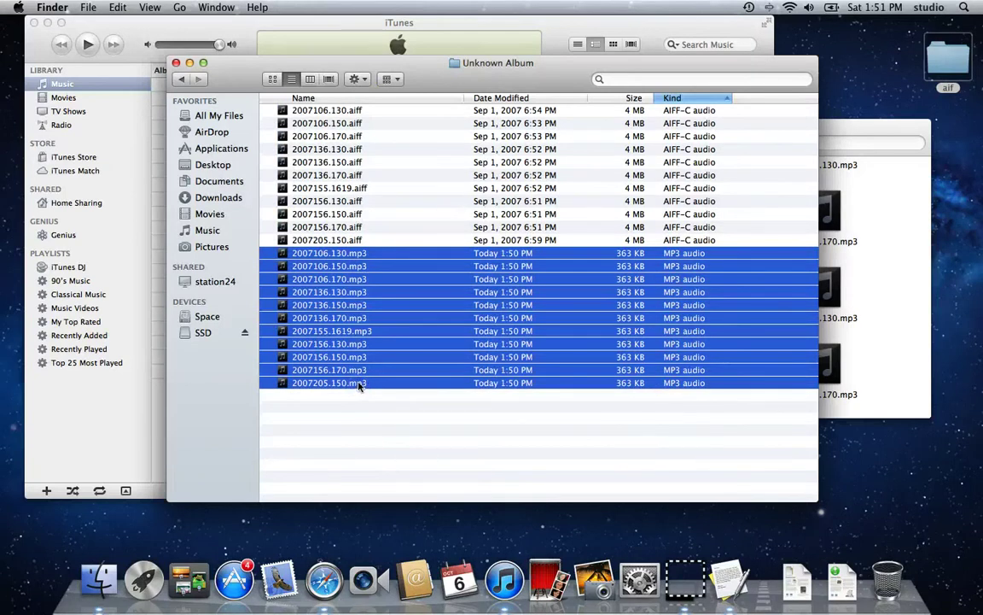